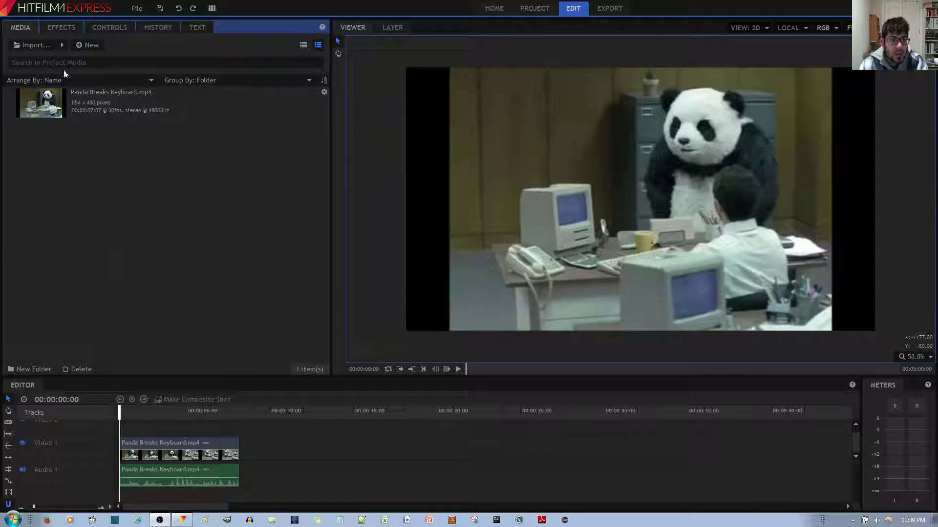
left_click(62, 29)
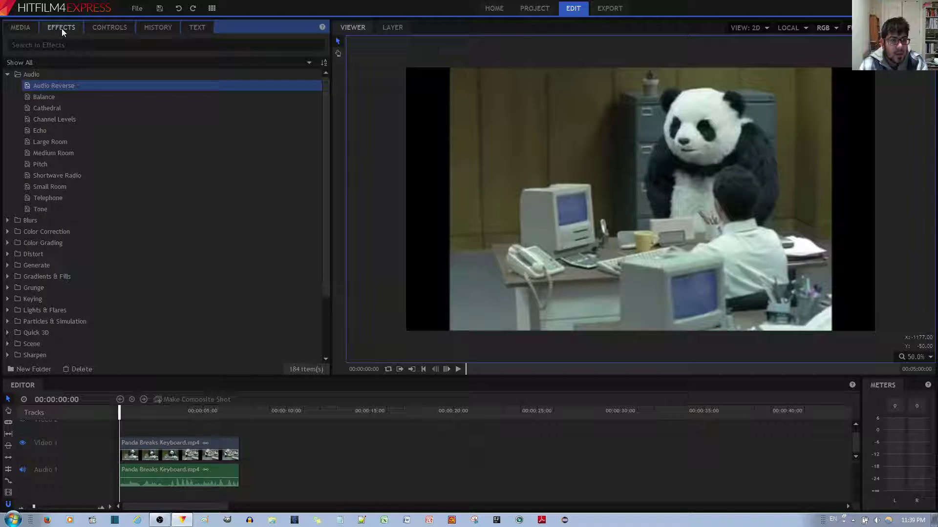
double_click(21, 75)
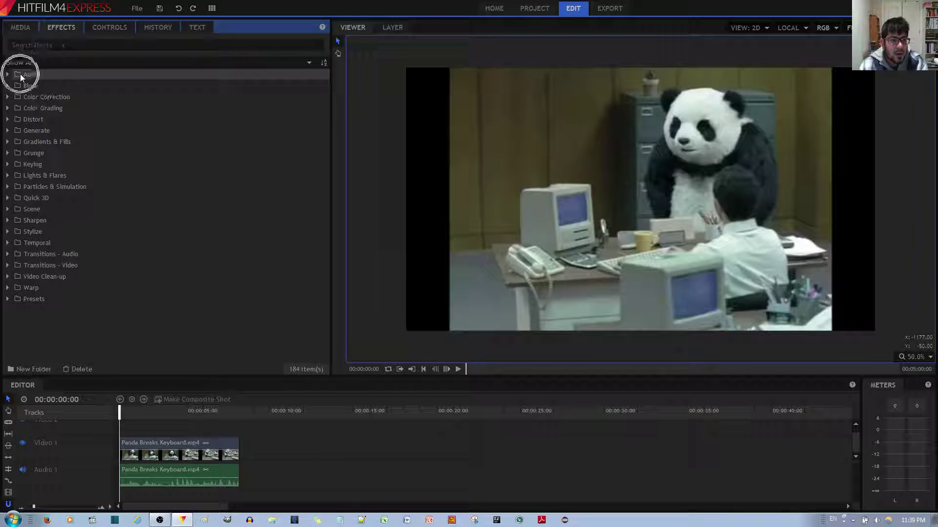
double_click(21, 75)
left_click(45, 86)
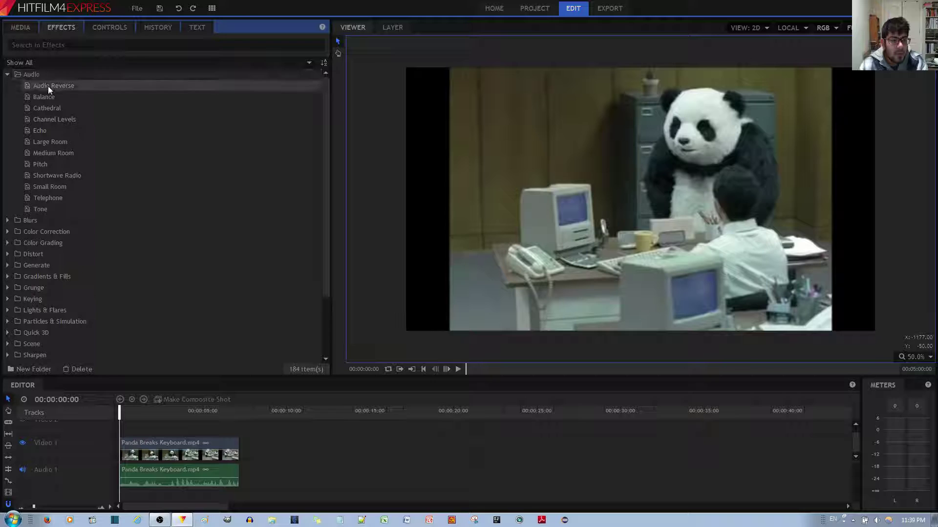
left_click(37, 88)
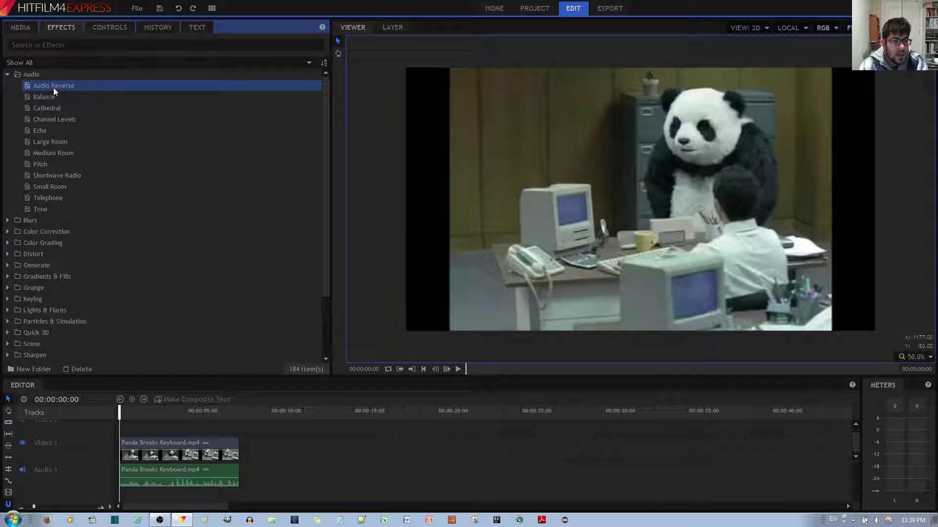
- Drop Audio Reverse onto the Panda Breaks Keyboard clip on Audio 1 and preview the reversed sound
left_click_drag(54, 87, 156, 480)
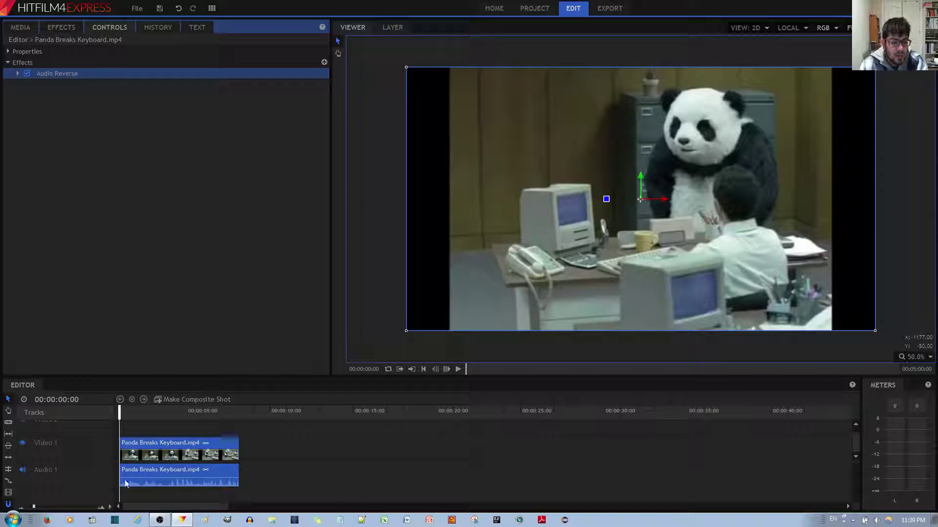
left_click(125, 413)
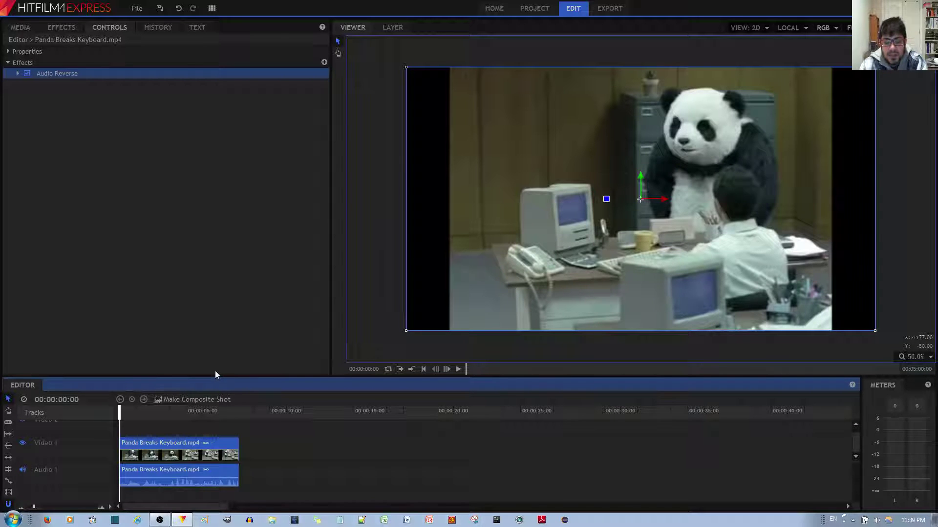
key("space")
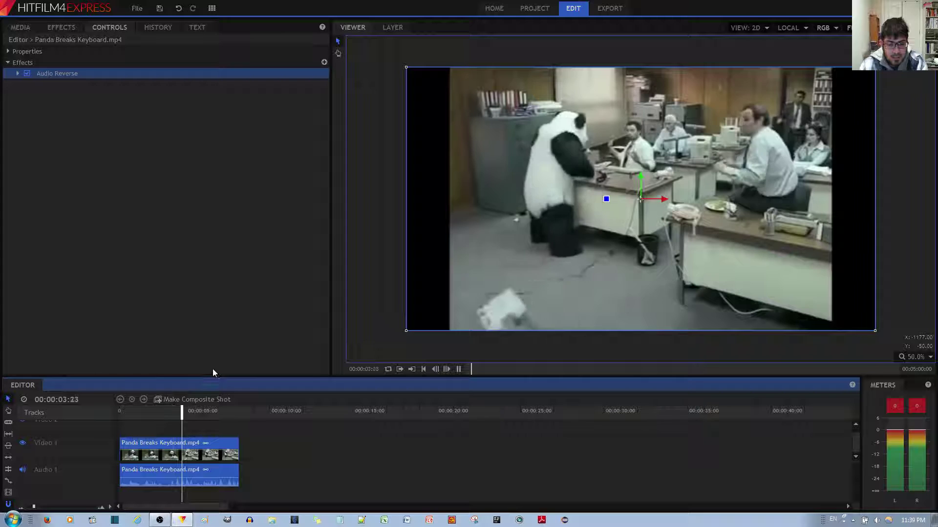
key("space")
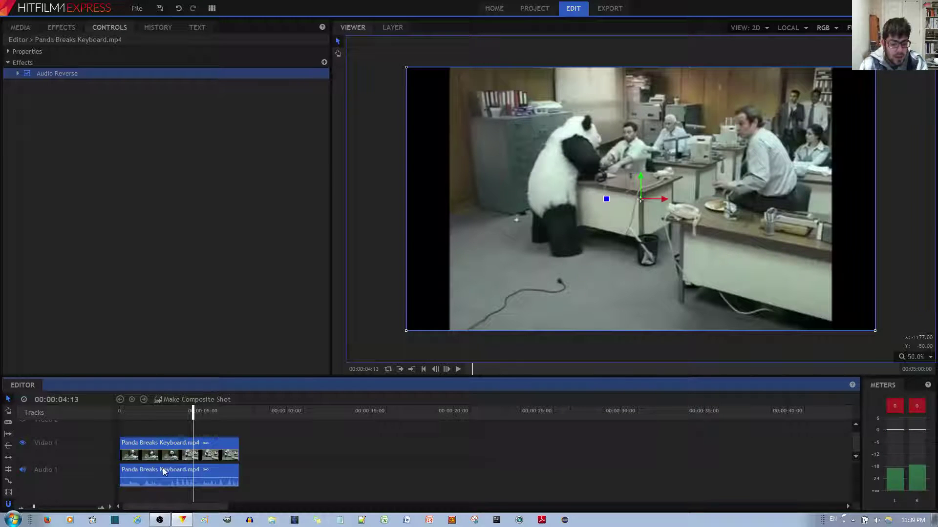
- Undo the Audio Reverse effect and replay Panda Breaks Keyboard from the start with normal audio
left_click(164, 472, "ctrl")
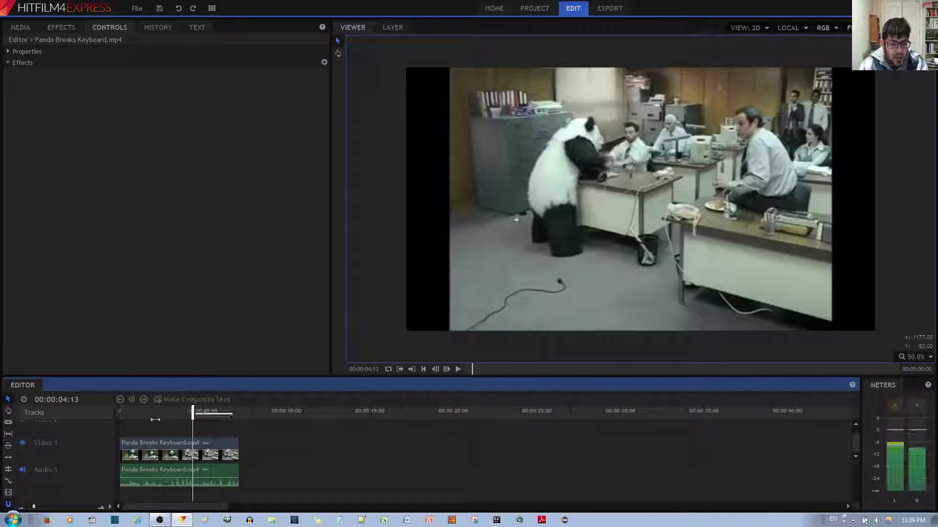
key("Home")
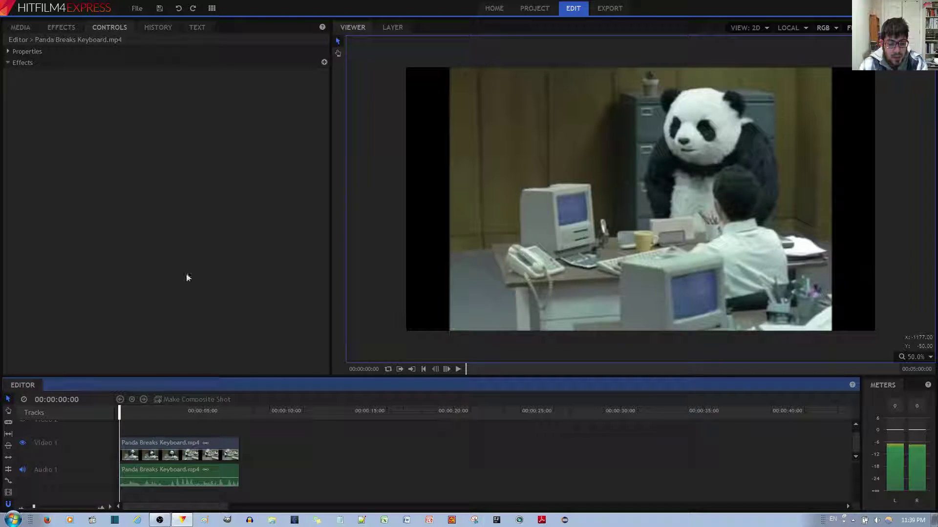
key("space")
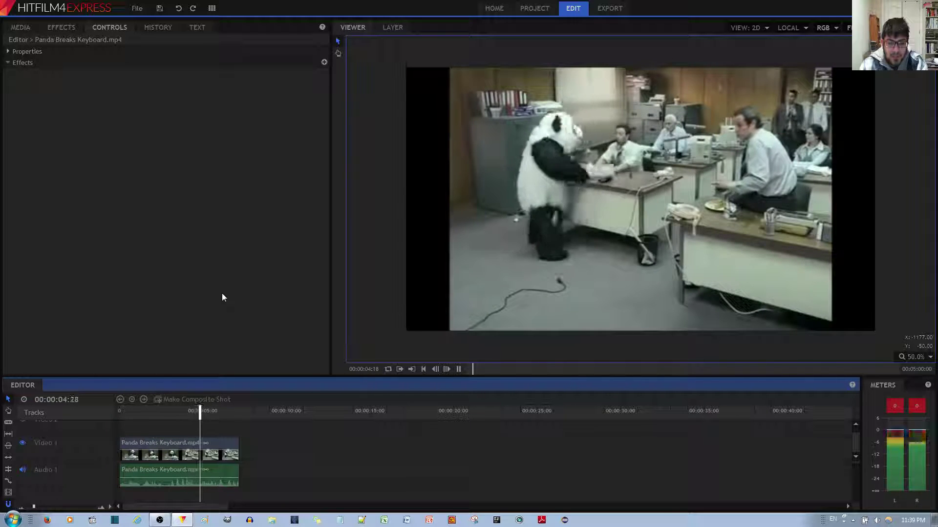
key("space")
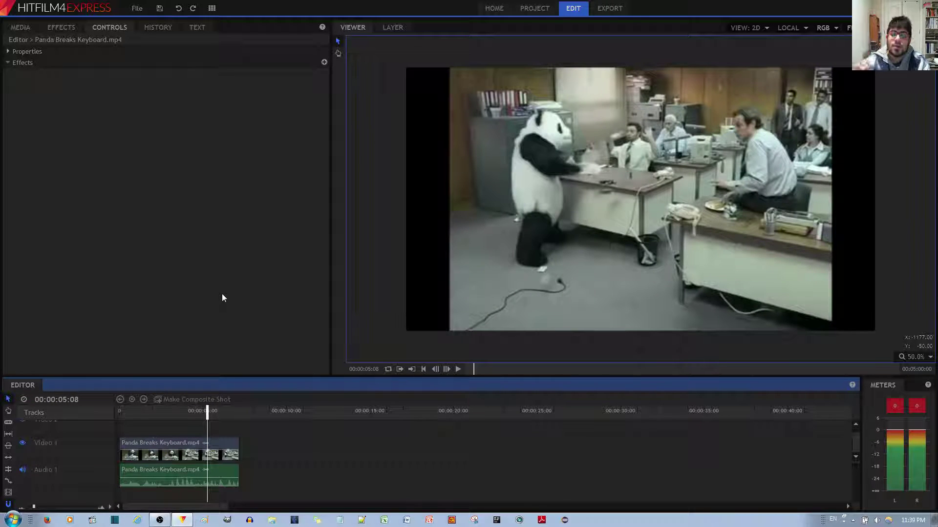